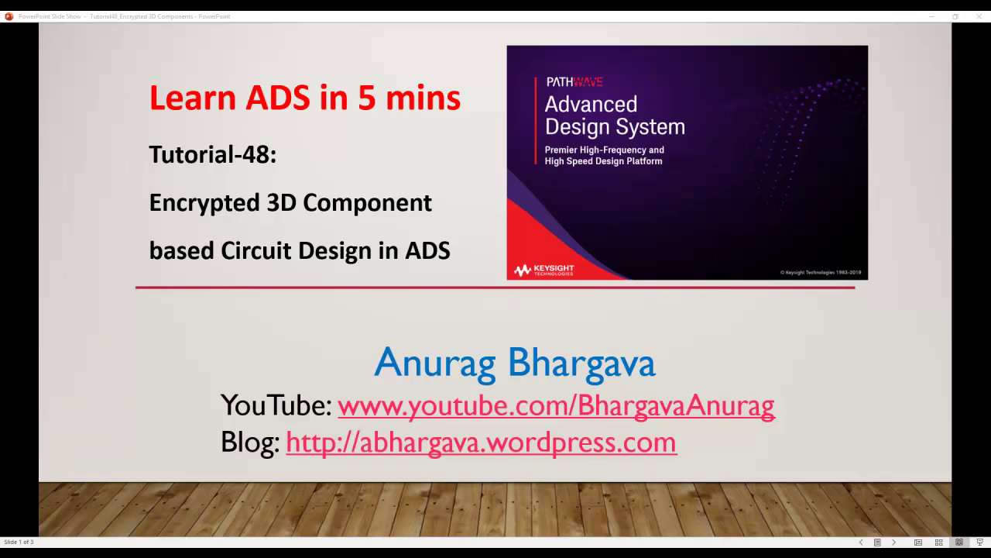
Step: Advance the slide show from the title slide to the learning-objectives slide
click(647, 505)
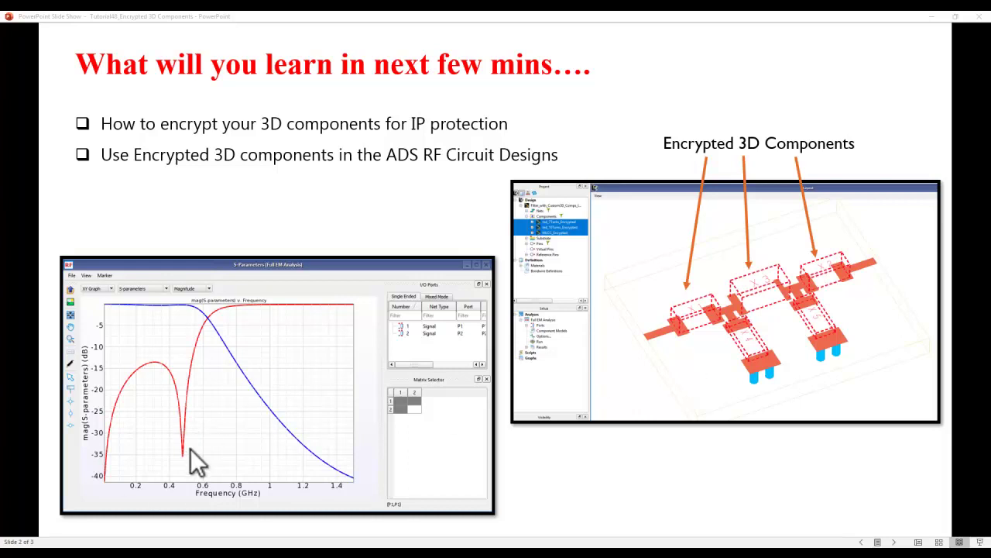
Step: Return to the learning-objectives slide and switch over to the ADS 2021 main window
click(234, 438)
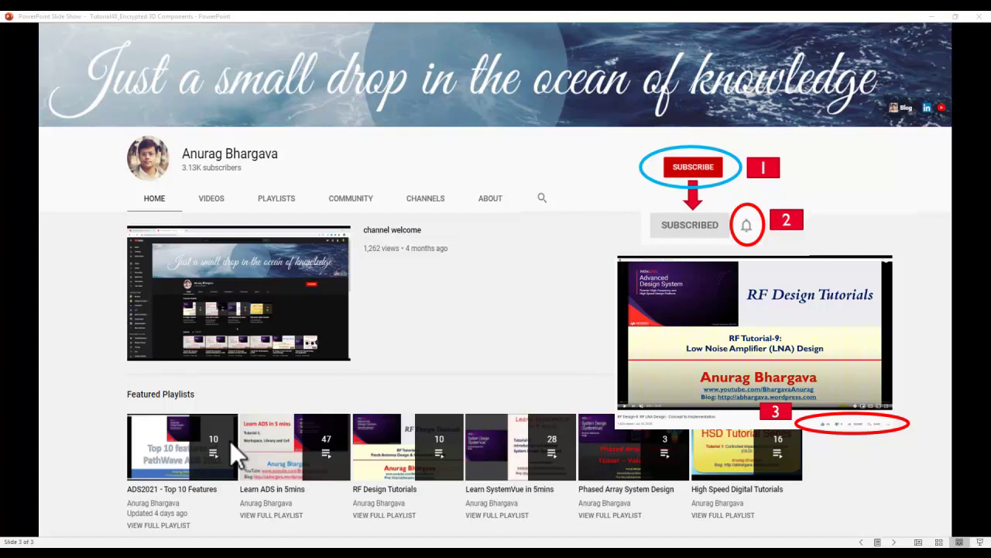
key(Left)
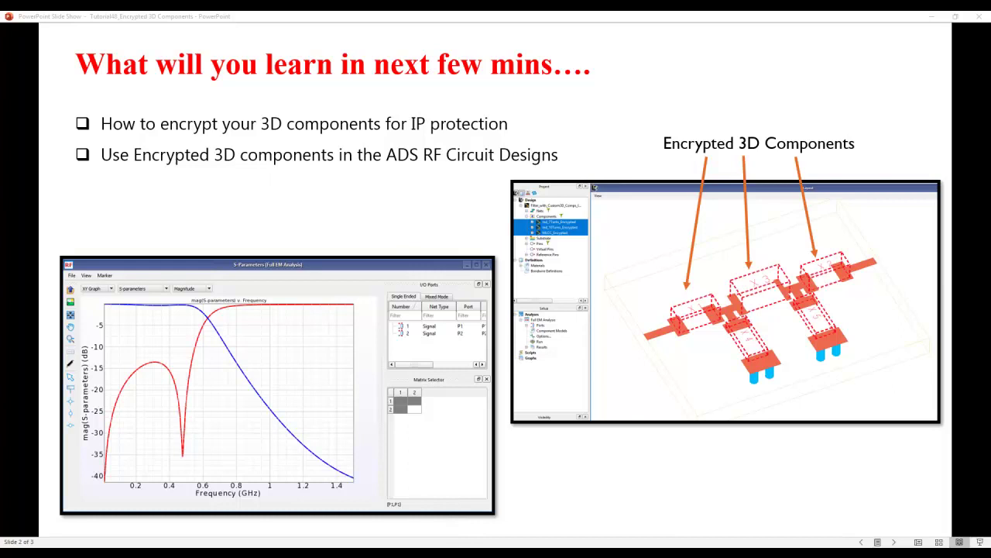
key(alt+Tab)
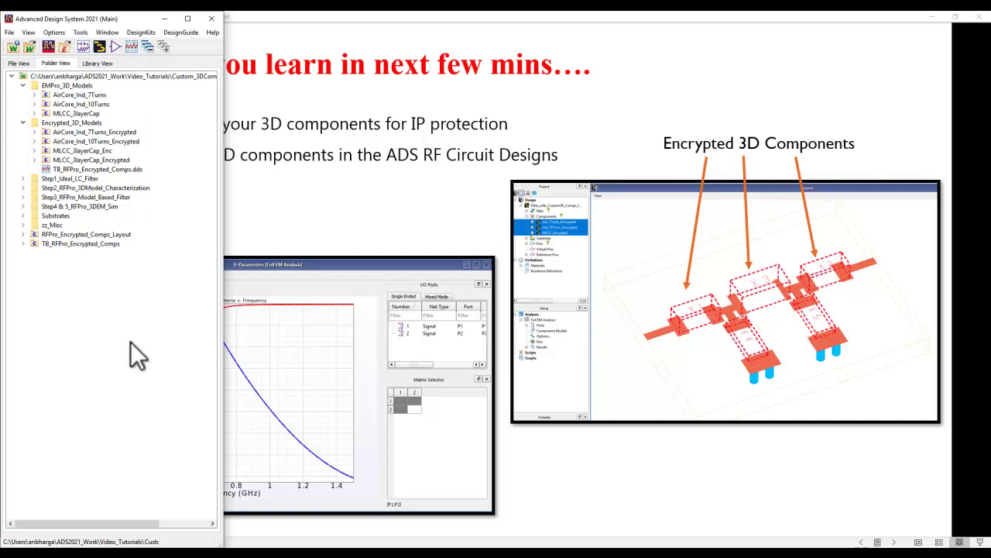
Step: Preview the AirCore_Ind_7Turns coil's 3D empro model, then close and collapse it
click(34, 96)
double_click(62, 114)
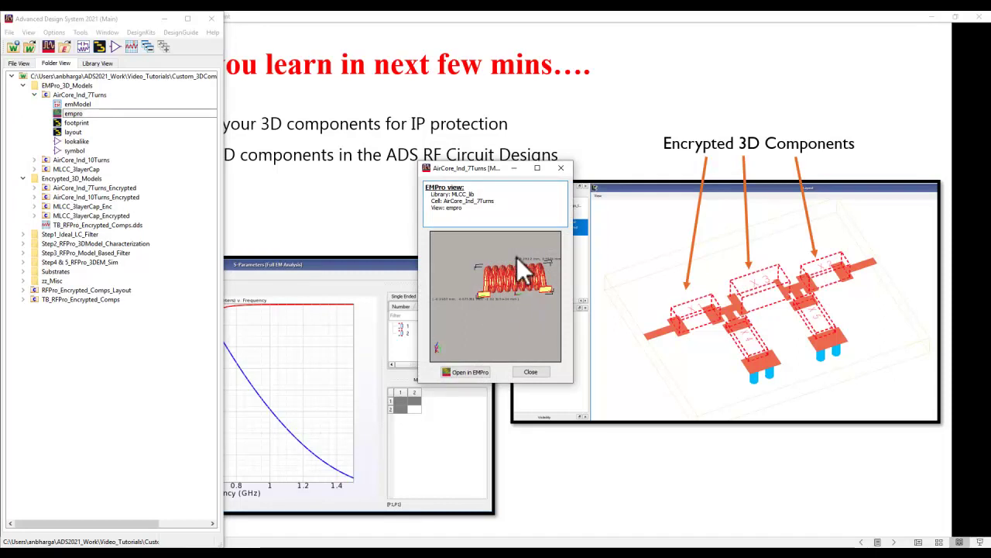
click(561, 168)
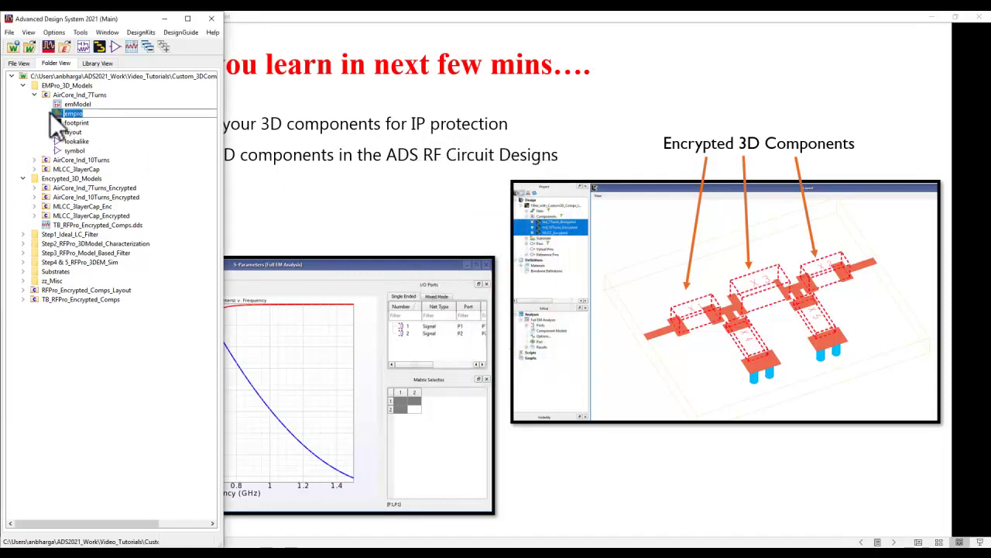
click(35, 95)
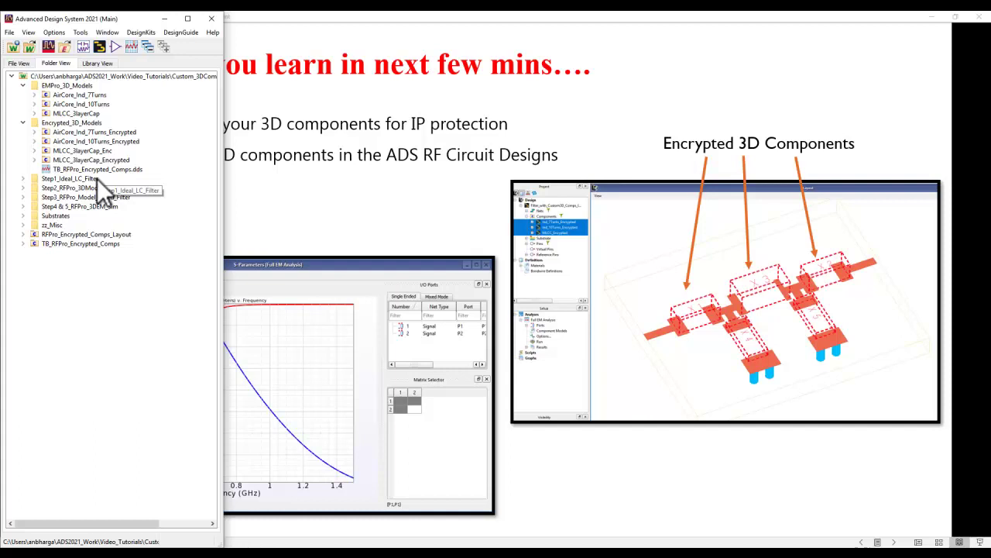
Step: Open the MLCC_3layerCap_Enc empro view in EMPro
click(34, 150)
double_click(67, 168)
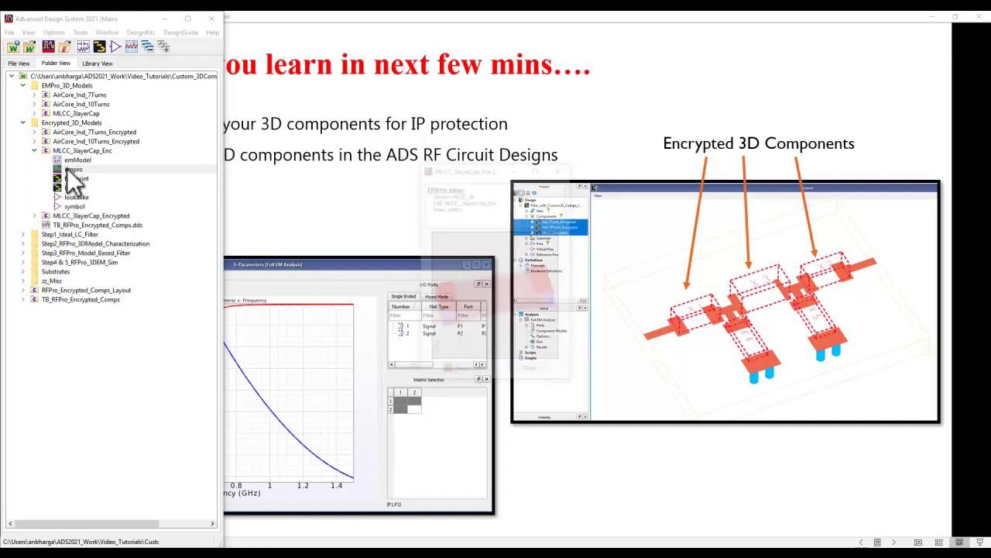
click(465, 371)
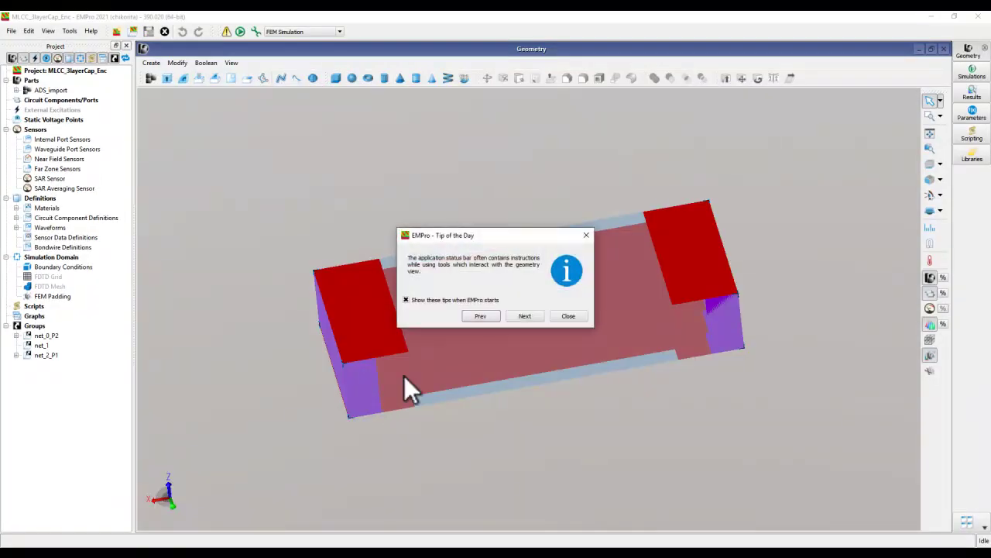
Step: Tilt the capacitor to a side view and save the project copy as MLCC_3layerCap_Enc_test
click(569, 316)
drag(564, 326, 481, 429)
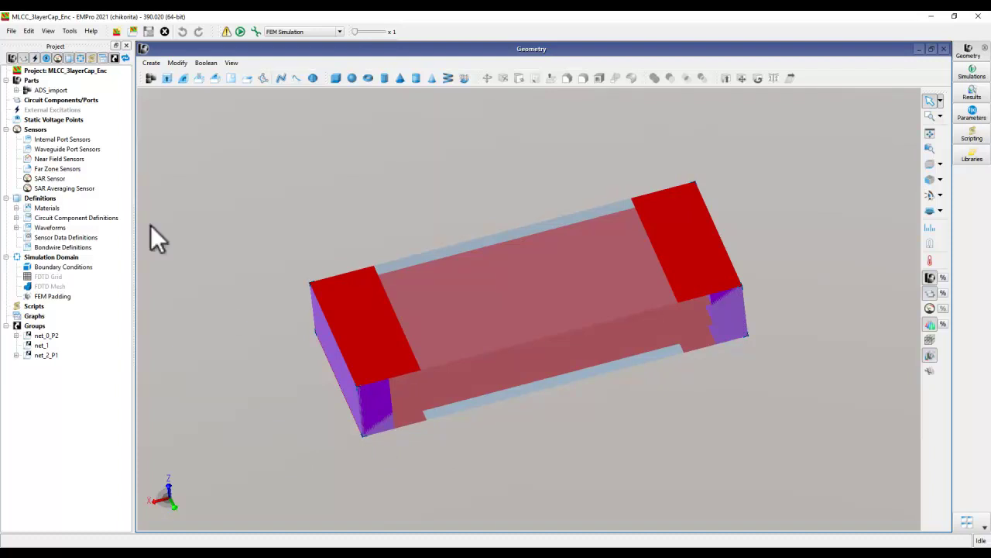
click(11, 31)
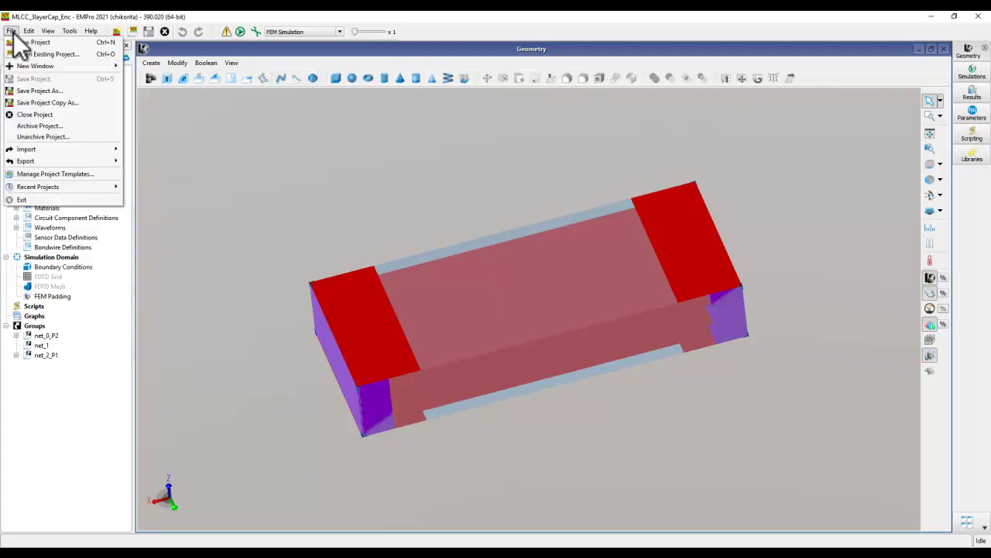
click(33, 91)
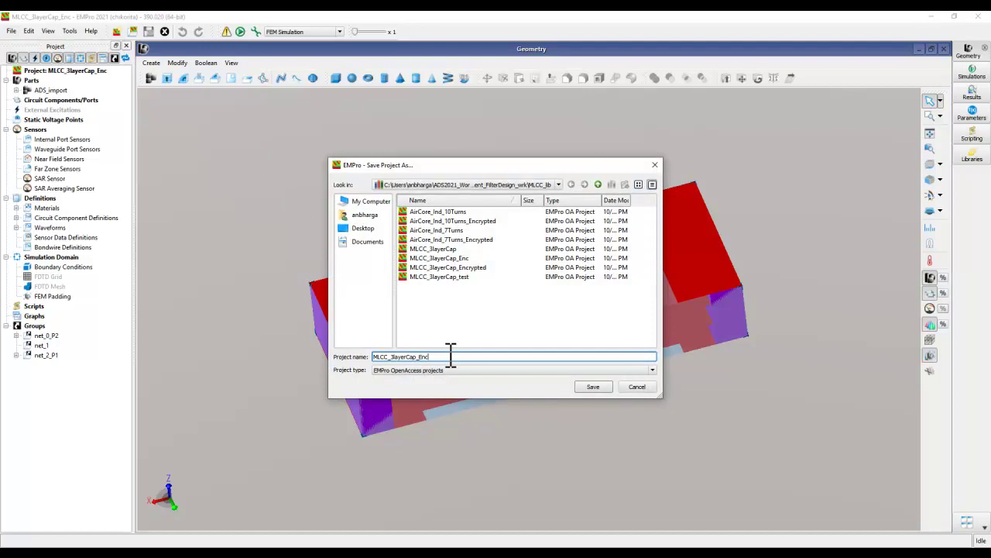
text(_test)
click(587, 385)
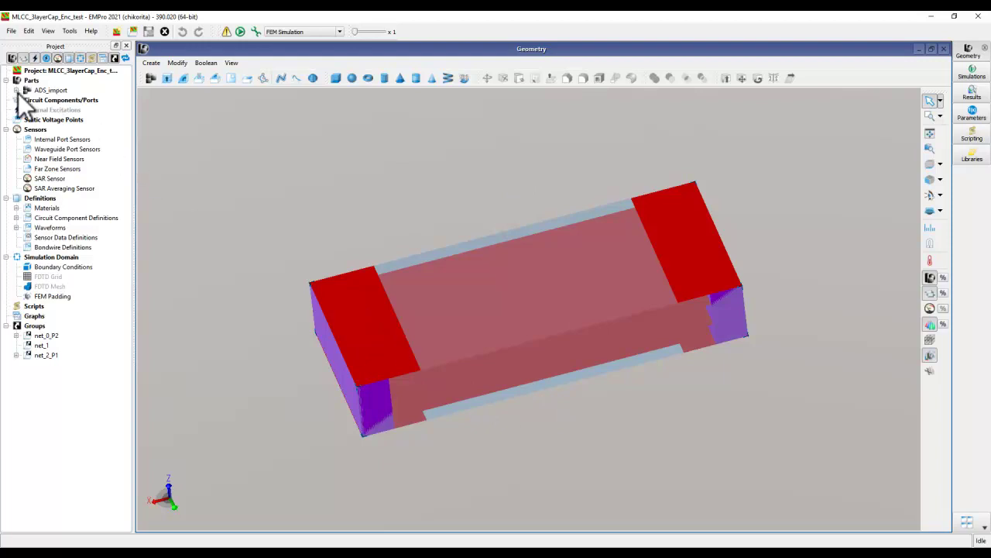
Step: Expand ADS_import and inspect its child parts from substrate down to closed_bottom
double_click(48, 90)
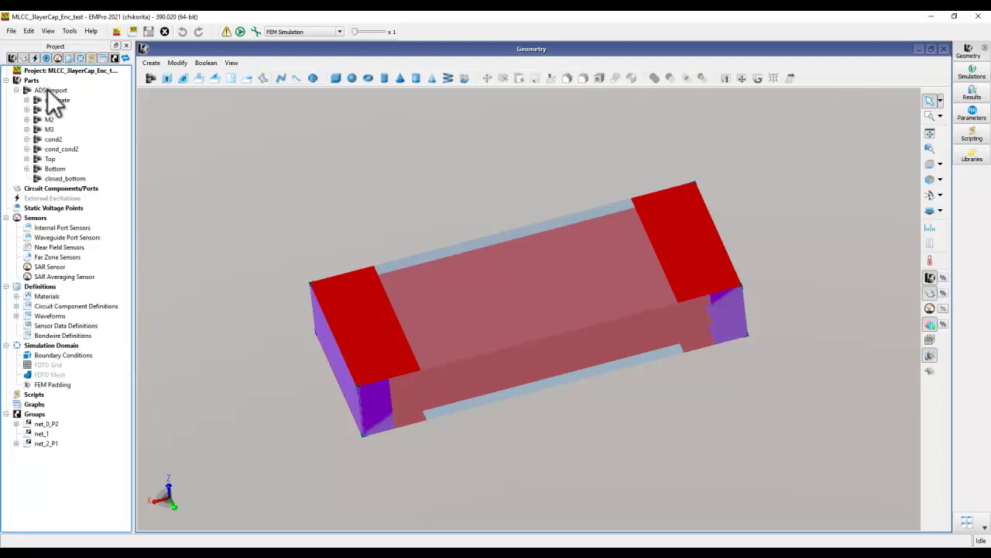
click(47, 90)
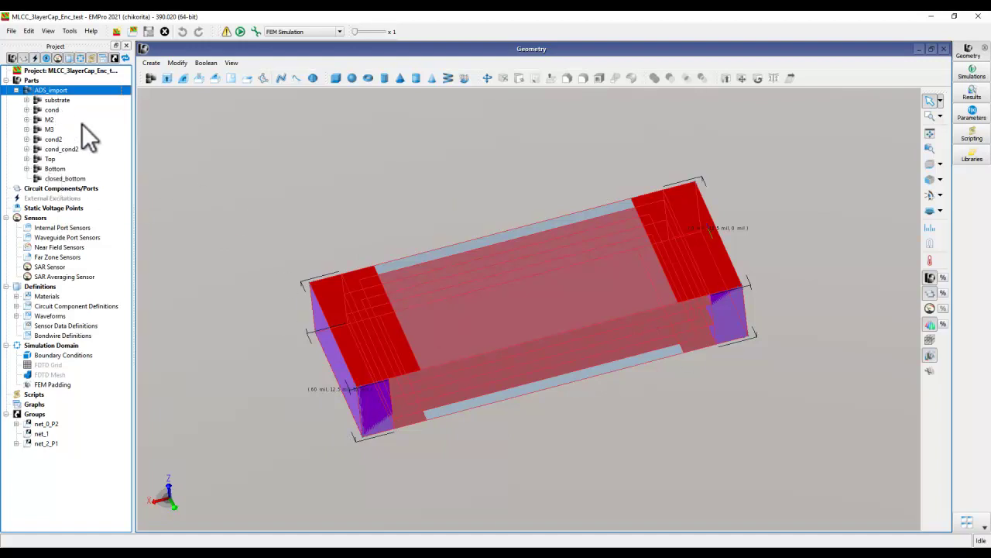
click(59, 101)
shift+click(59, 177)
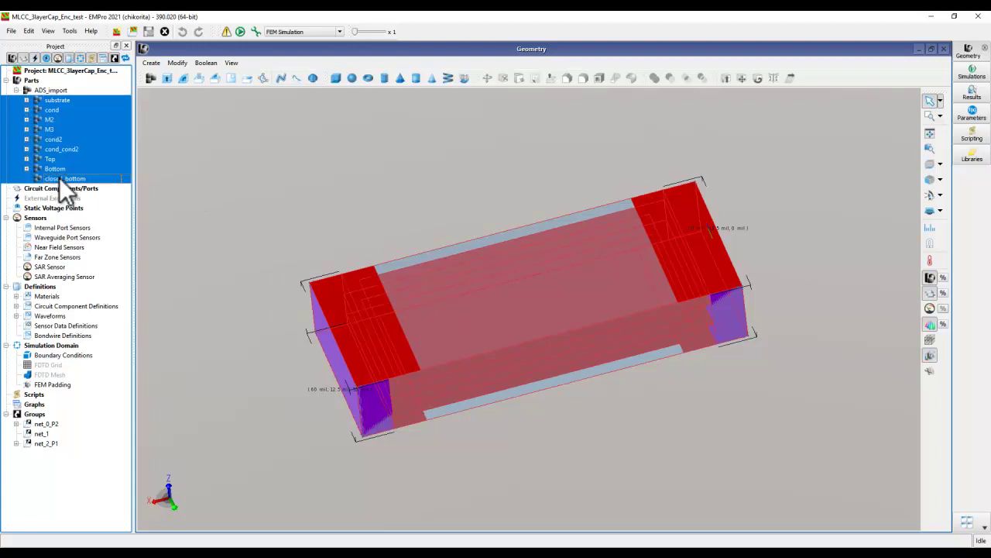
right_click(58, 177)
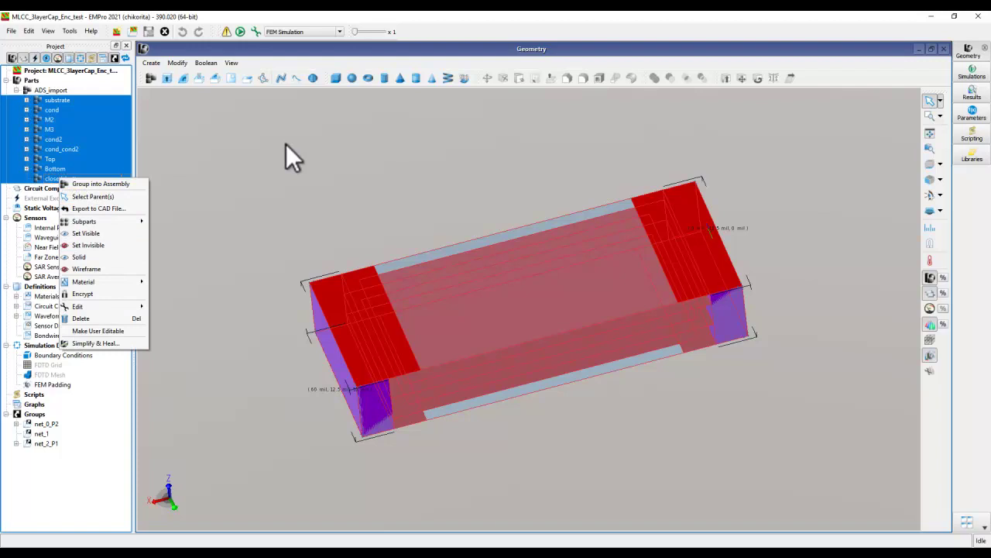
key(Escape)
click(15, 90)
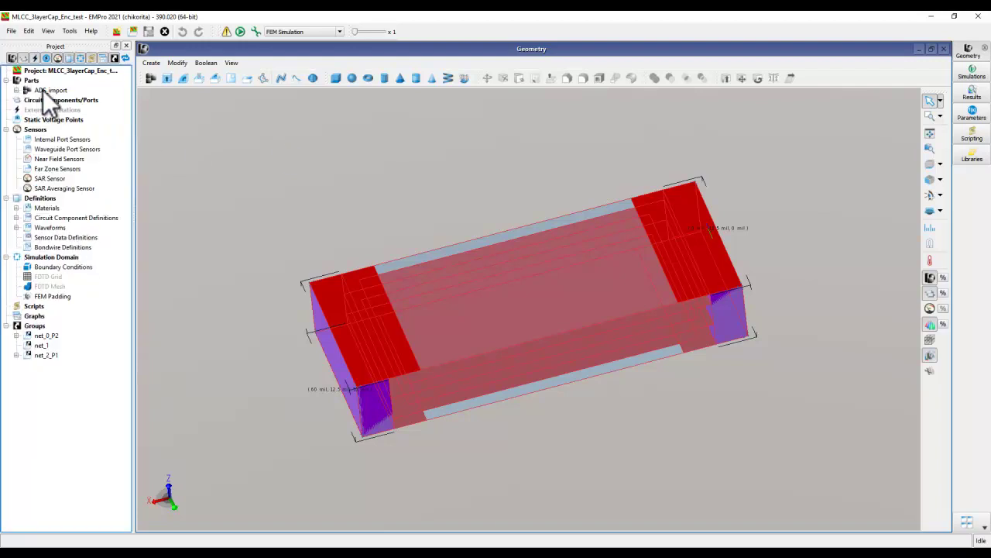
Step: Encrypt the ADS_import part and save, accepting the irreversible-encryption warning
right_click(43, 90)
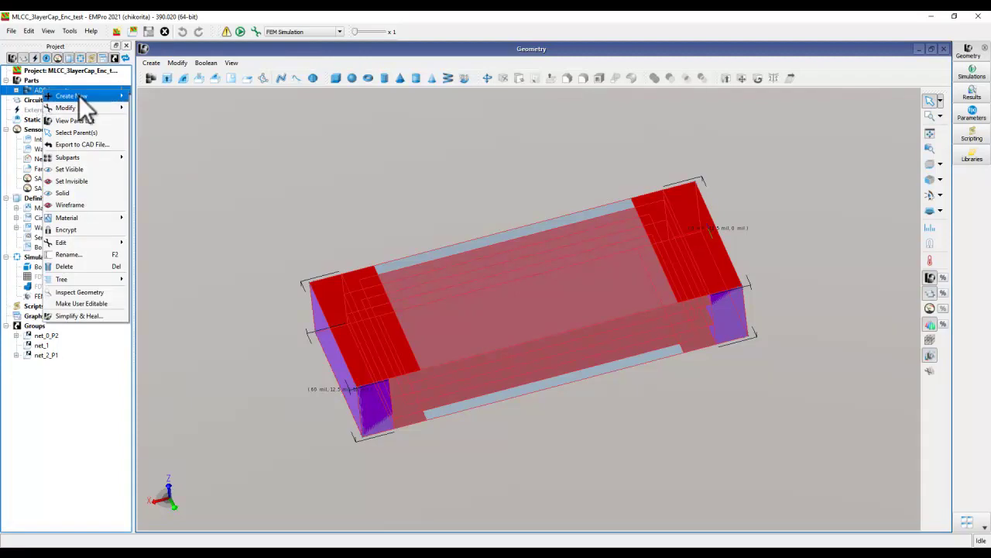
mouse_move(103, 222)
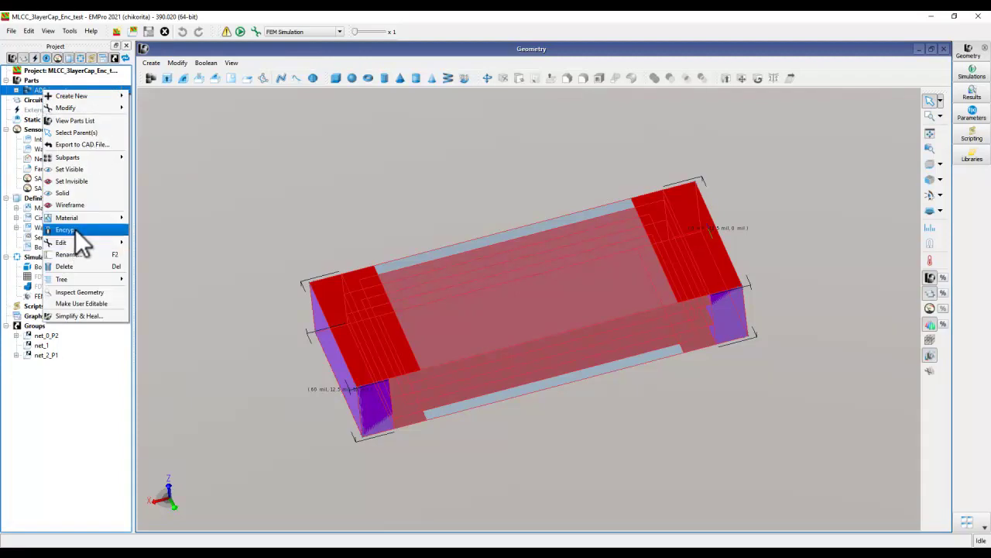
click(74, 229)
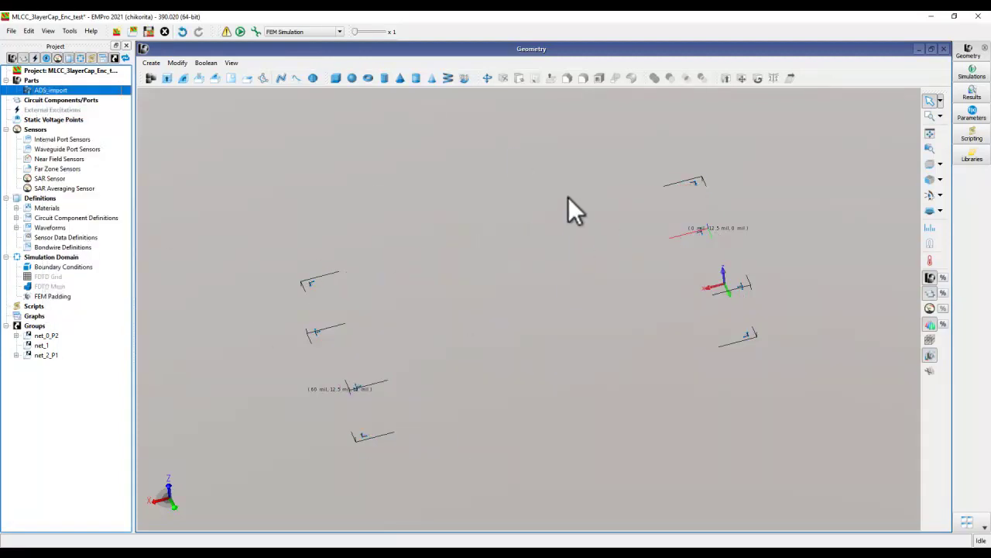
click(145, 33)
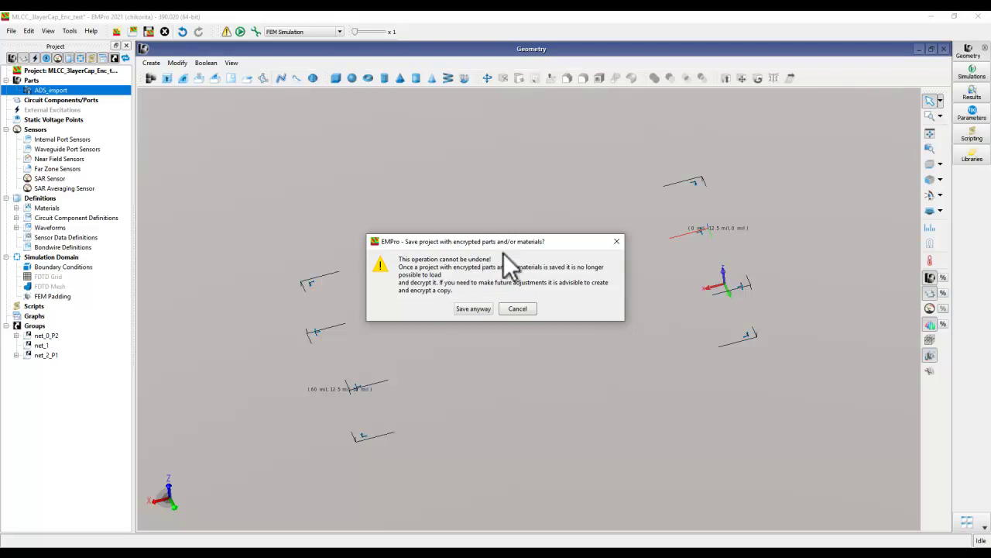
click(473, 308)
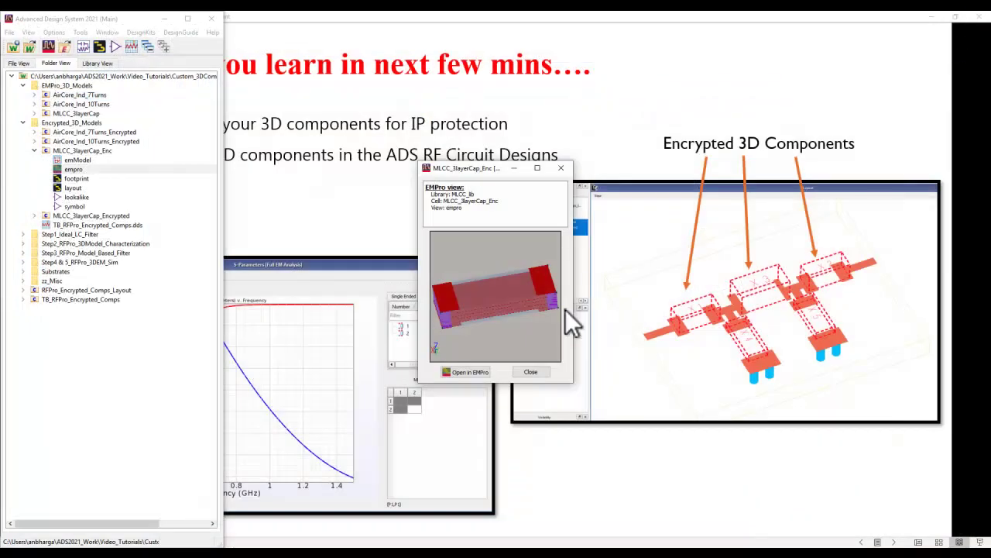
Step: Reopen Custom_3DComponent_FilterDesign_wrk from Recent Workspaces and preview MLCC_3layerCap_Enc_test's empro view
click(531, 373)
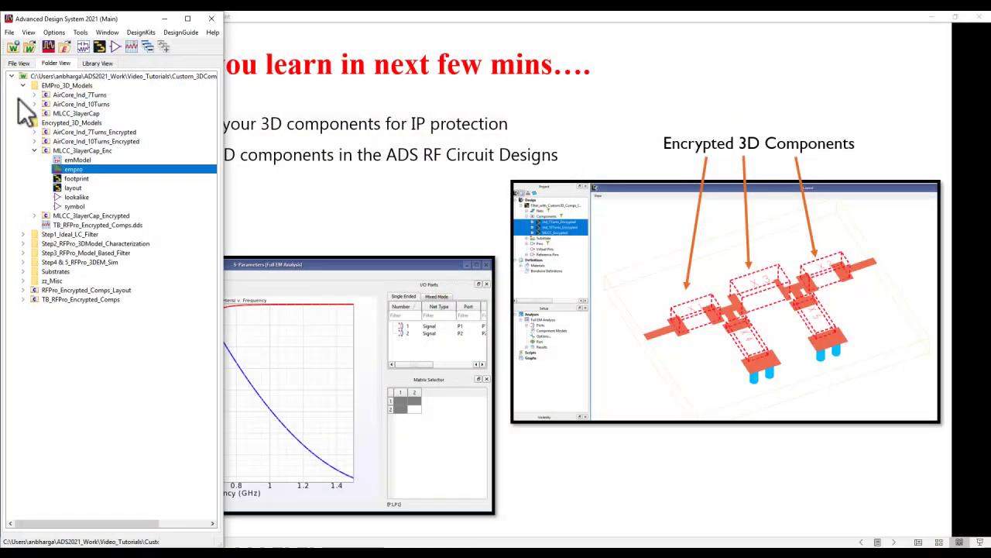
click(10, 32)
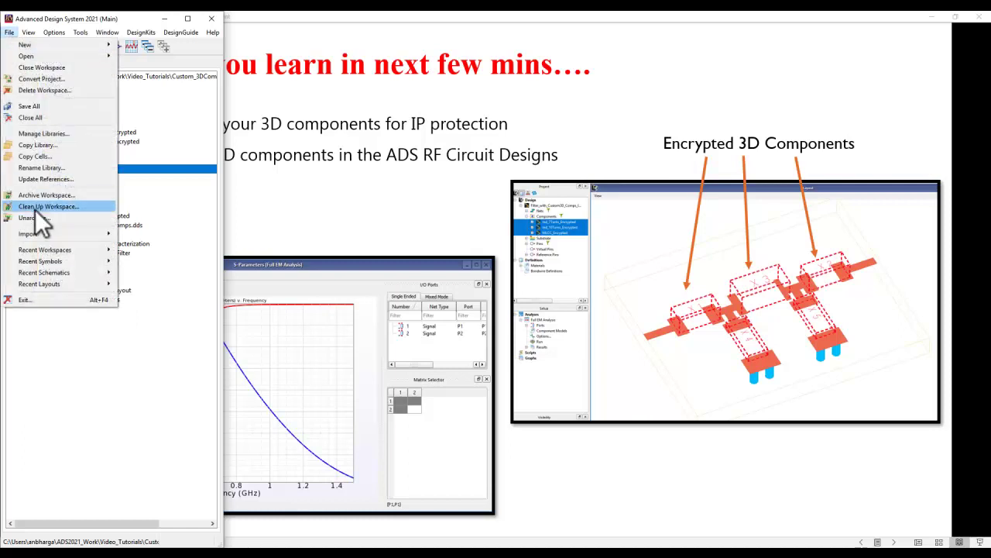
mouse_move(49, 246)
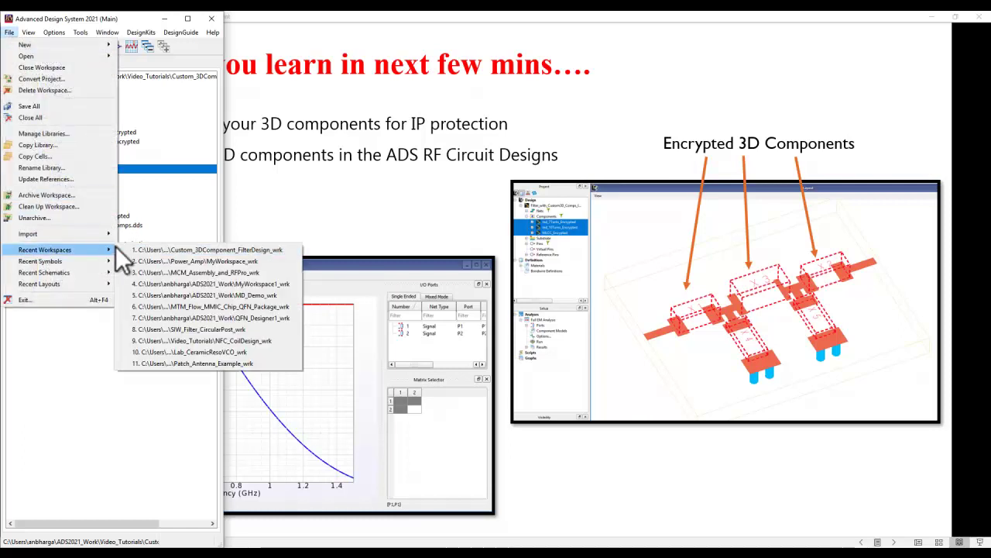
click(125, 250)
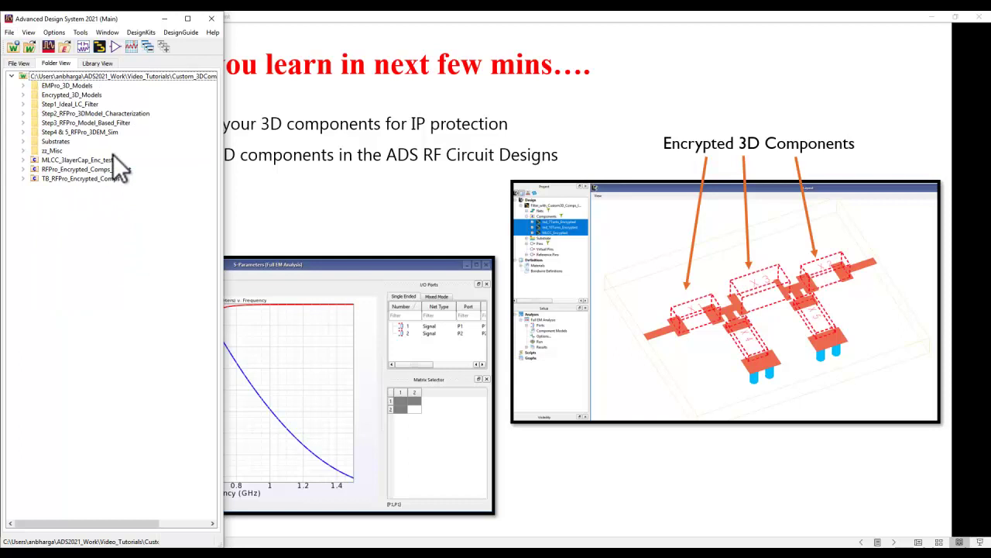
click(22, 160)
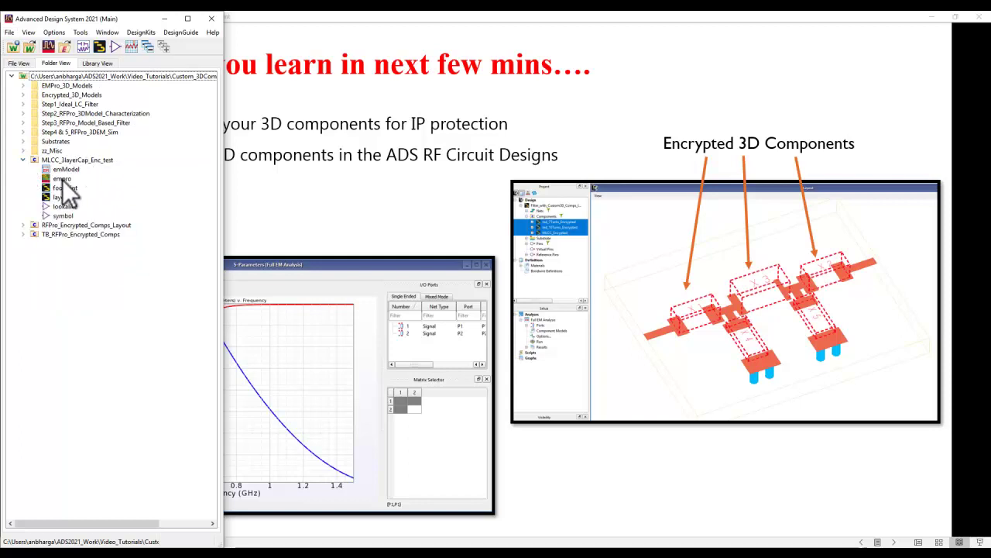
double_click(63, 179)
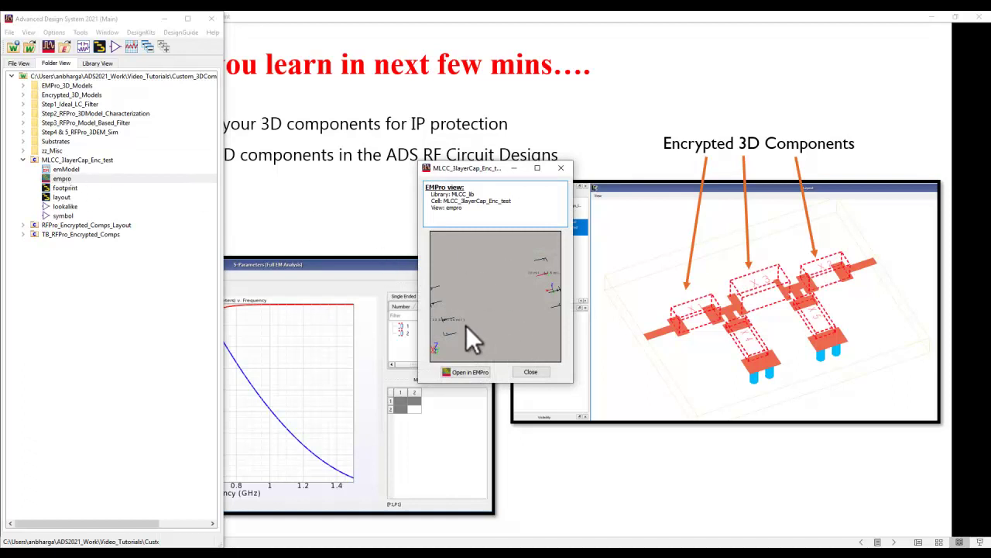
Step: Open the encrypted test model in EMPro, view the ADS_import outlines, then exit EMPro
click(471, 372)
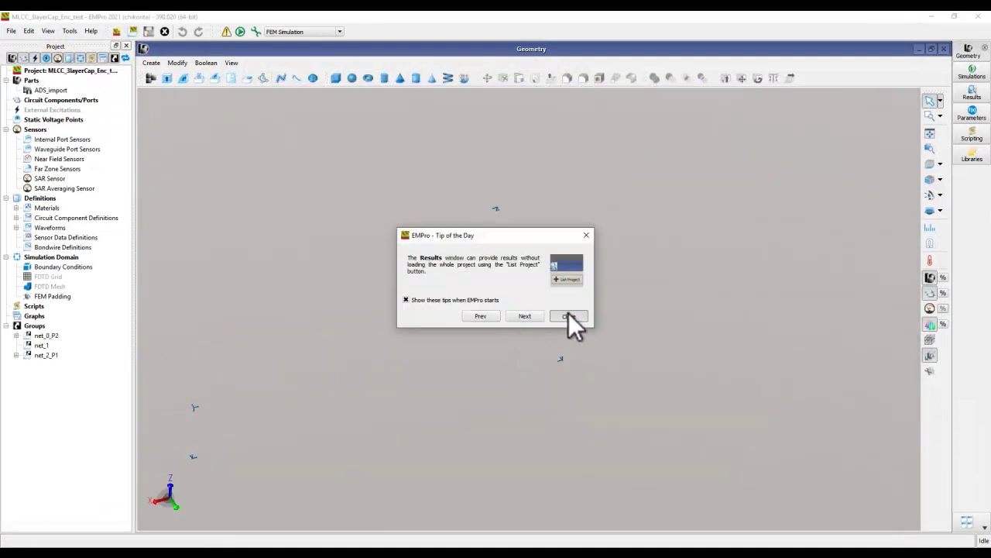
click(568, 313)
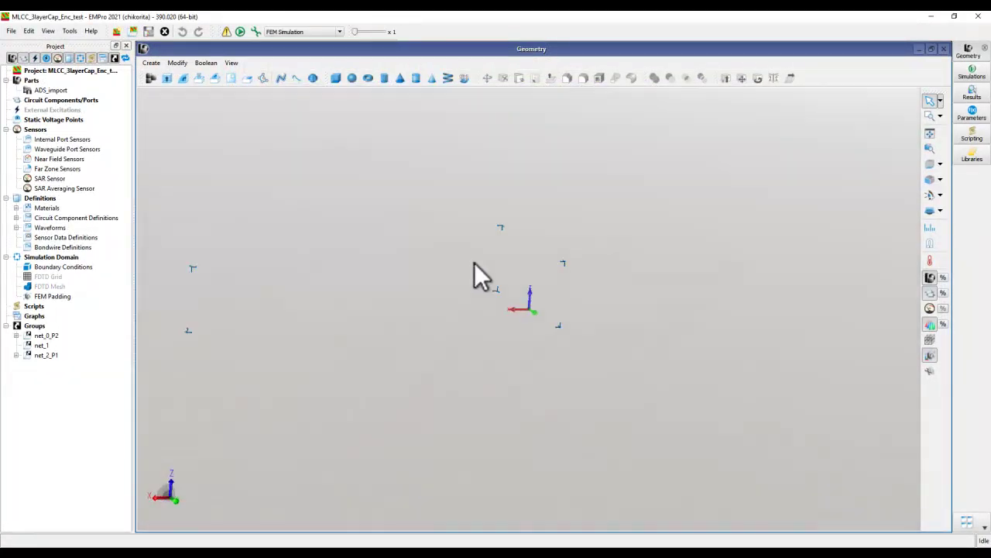
drag(457, 303, 591, 245)
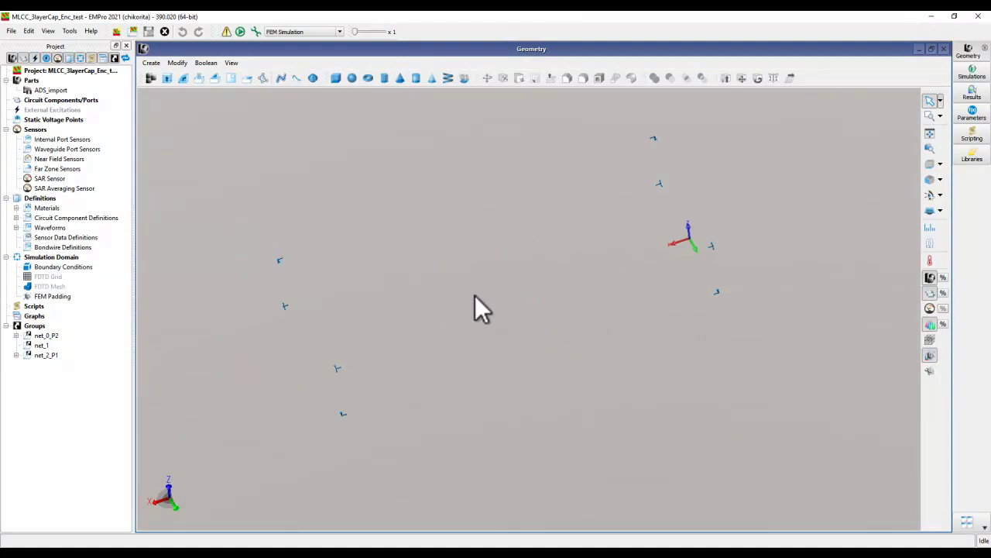
click(45, 90)
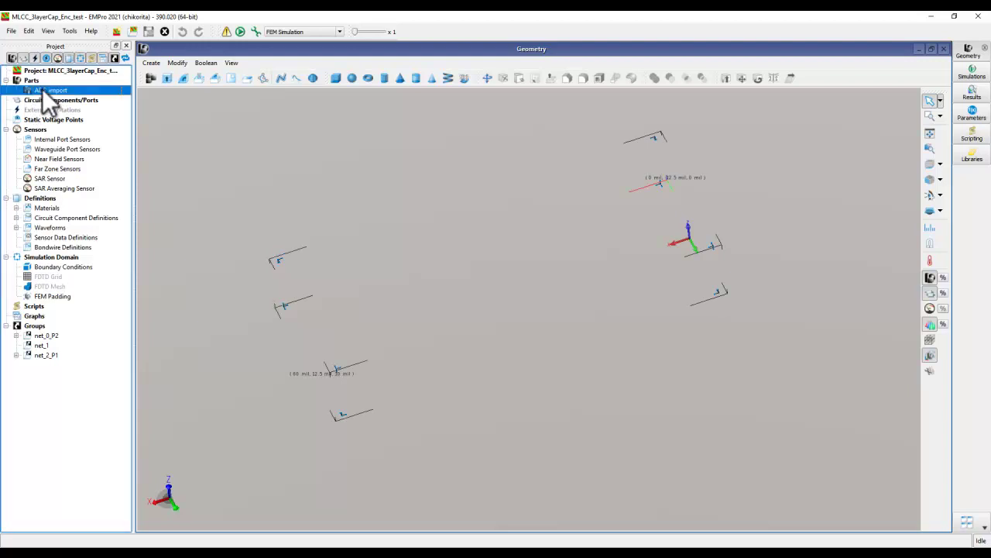
click(978, 16)
Step: Open the RFPro_Encrypted_Comps_Layout filter layout in a restored-size window
click(527, 372)
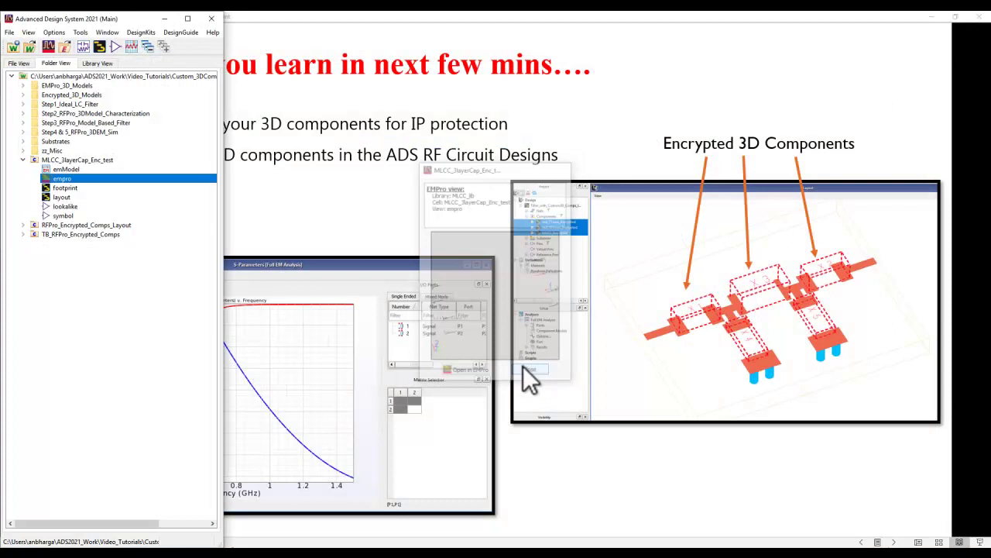
click(92, 160)
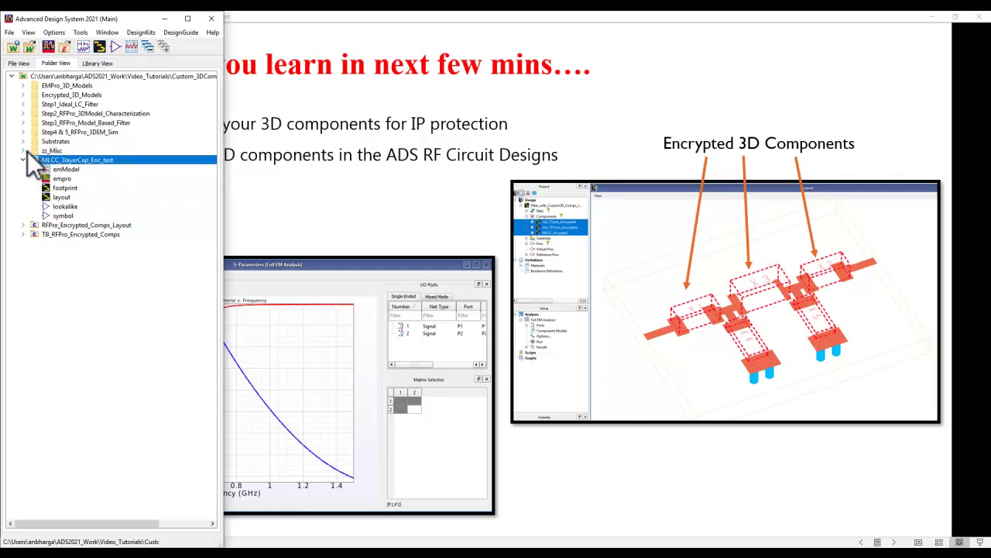
click(23, 226)
double_click(48, 234)
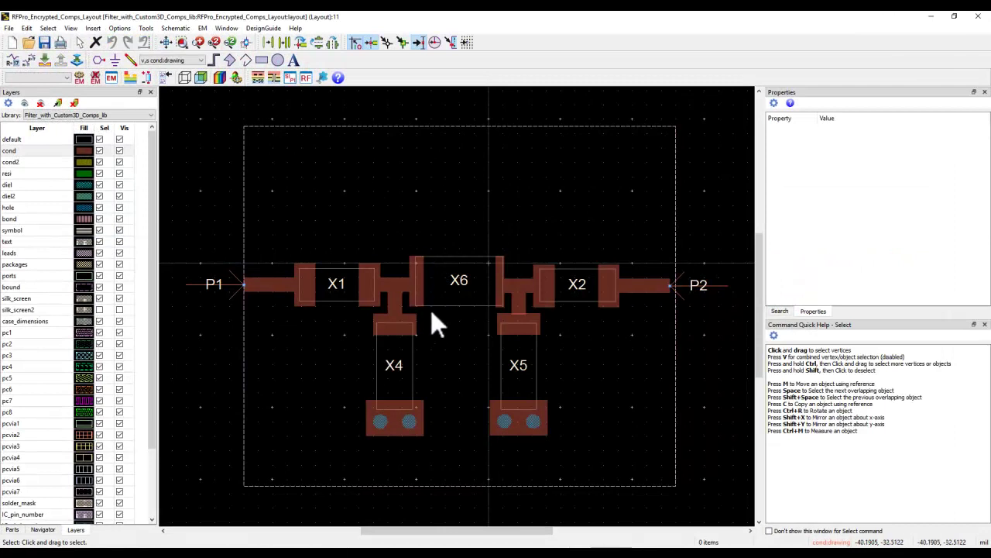
double_click(479, 21)
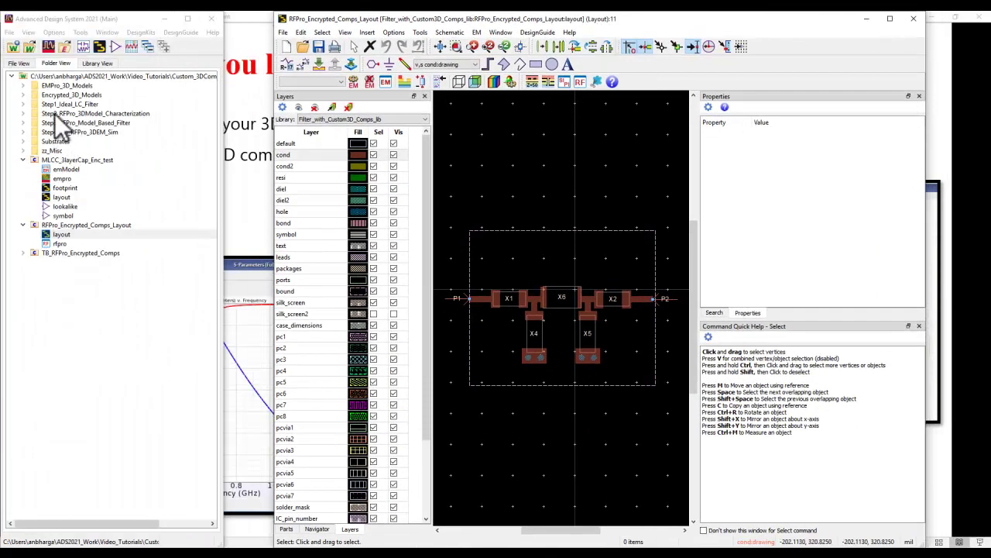
Step: Expand Encrypted_3D_Models and point out its two encrypted inductors and two MLCC capacitors
click(23, 95)
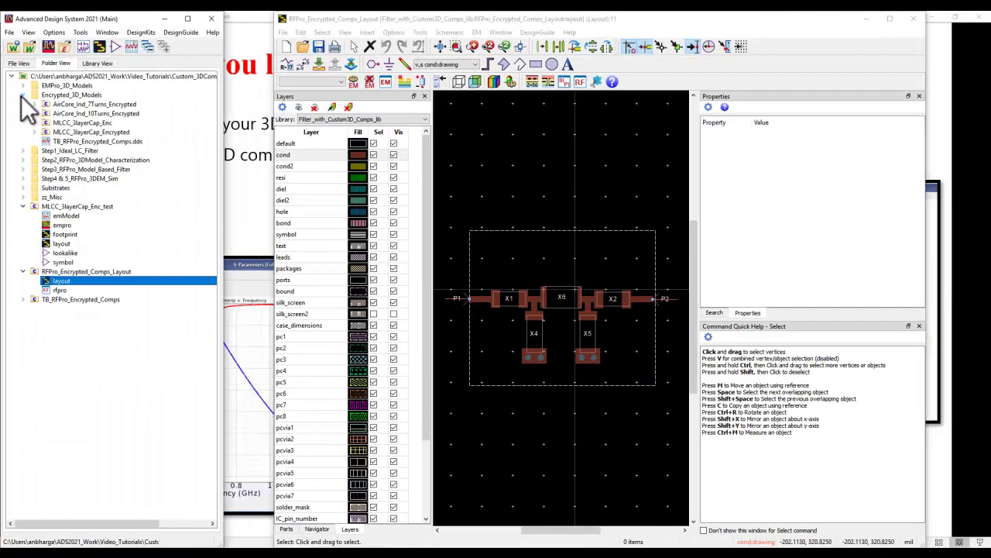
click(84, 105)
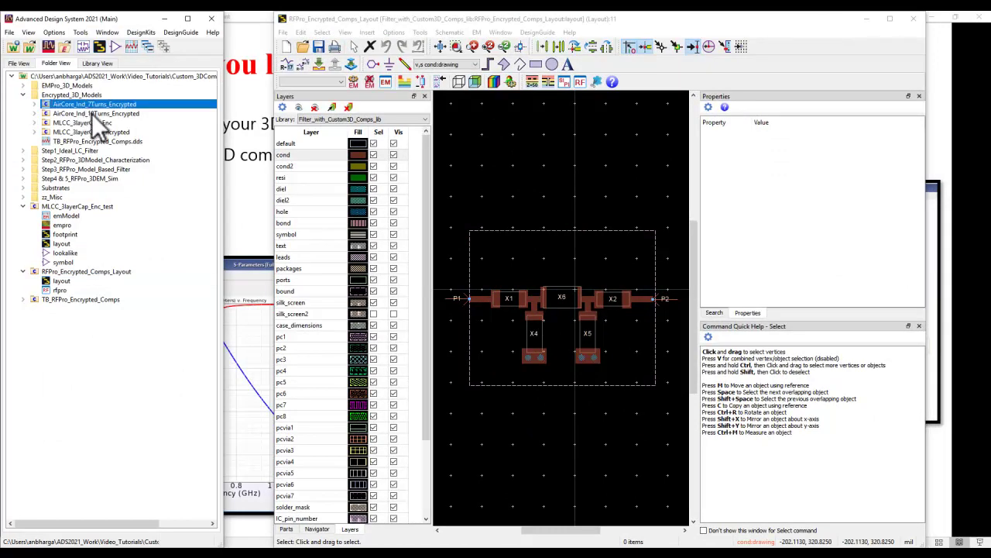
click(91, 114)
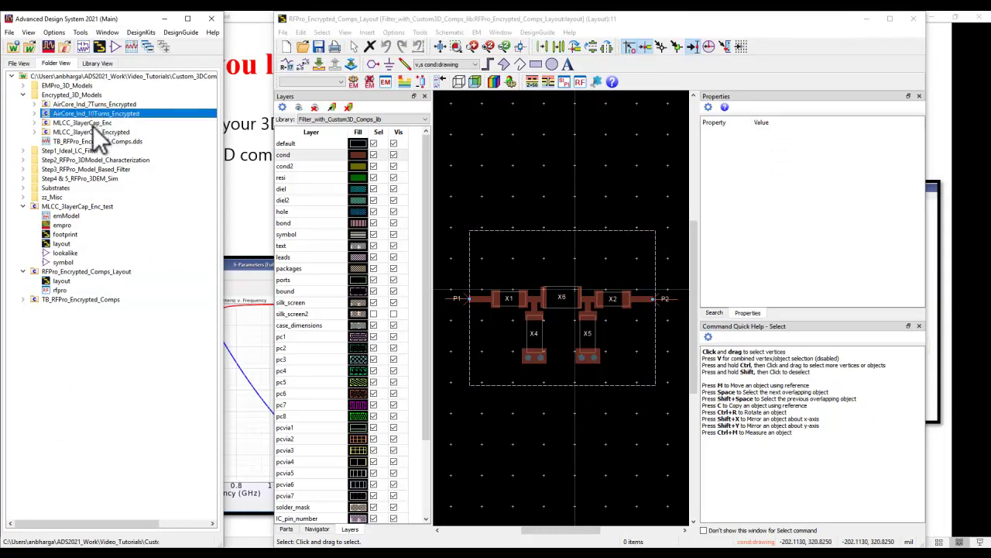
click(93, 124)
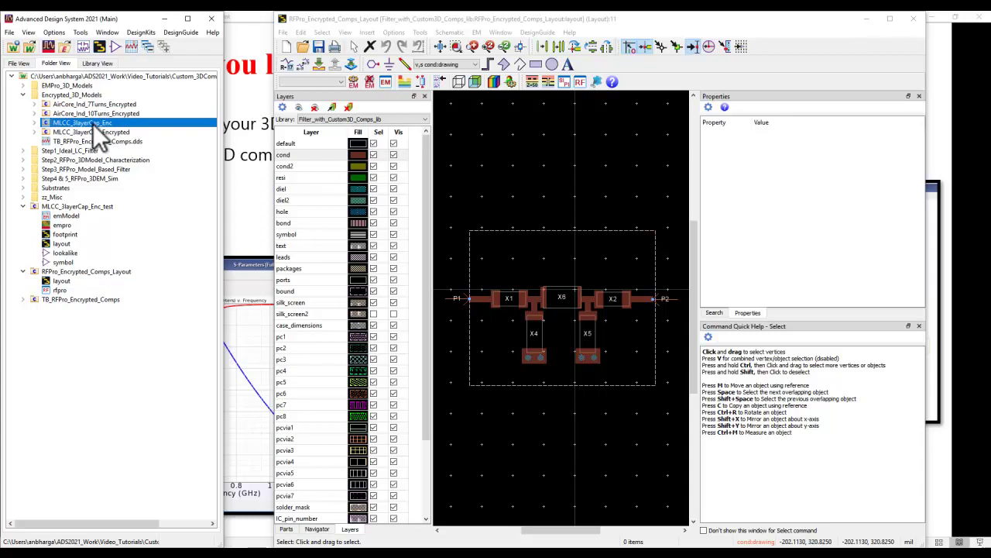
click(98, 131)
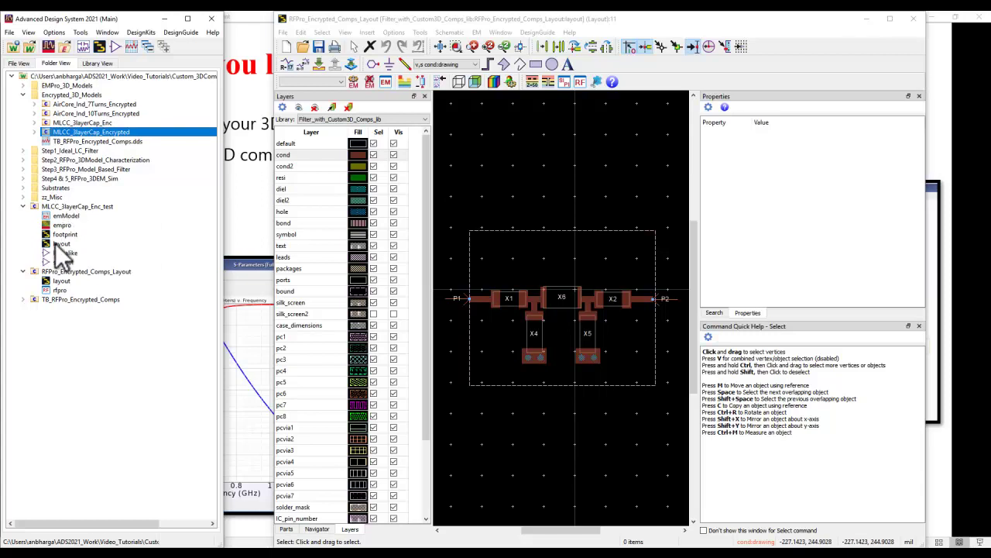
Step: Place MLCC_3layerCap_Enc_test as instance X7 above X6 in the filter layout
drag(55, 244, 552, 263)
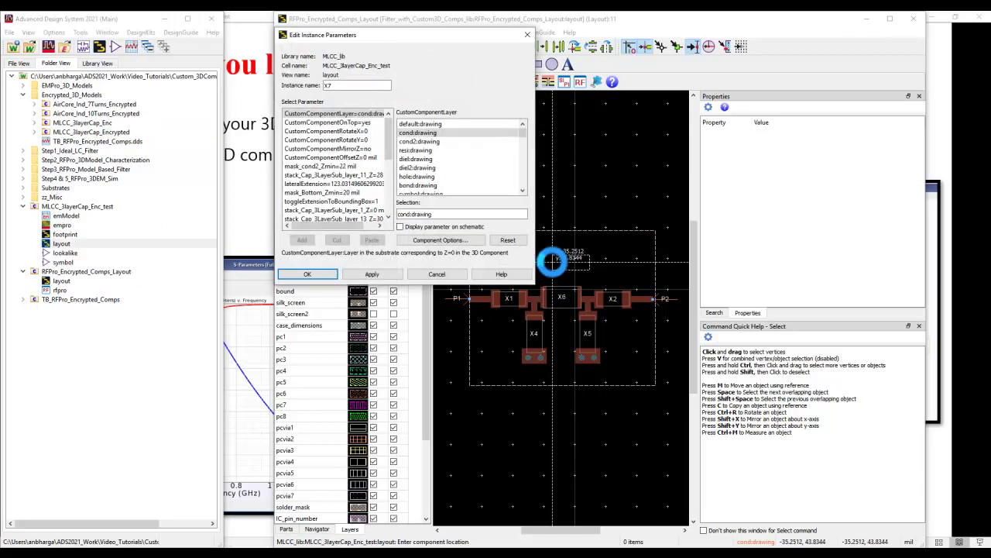
click(307, 274)
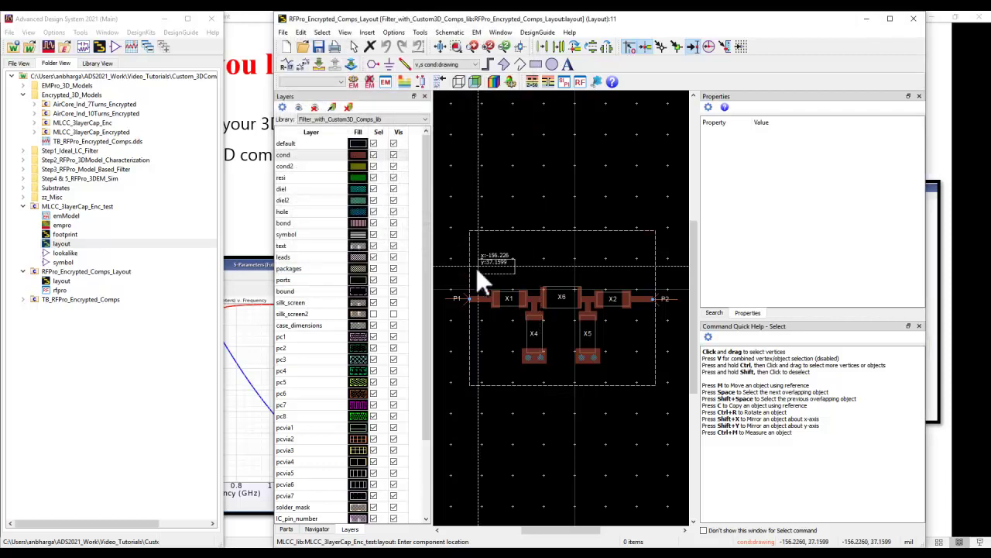
click(546, 268)
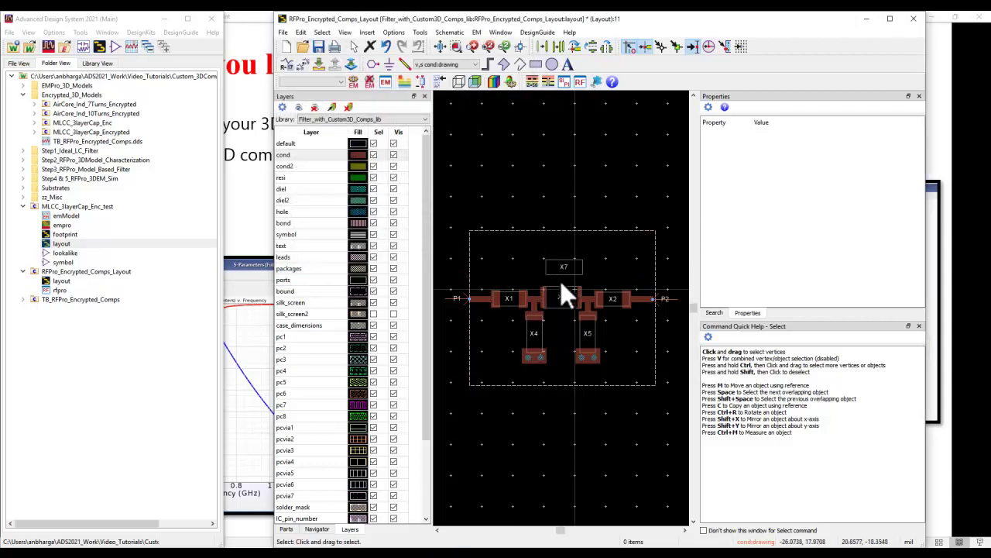
Step: Launch RFPro for the filter layout, saving the modified design first
double_click(511, 19)
scroll(469, 310, up, 1)
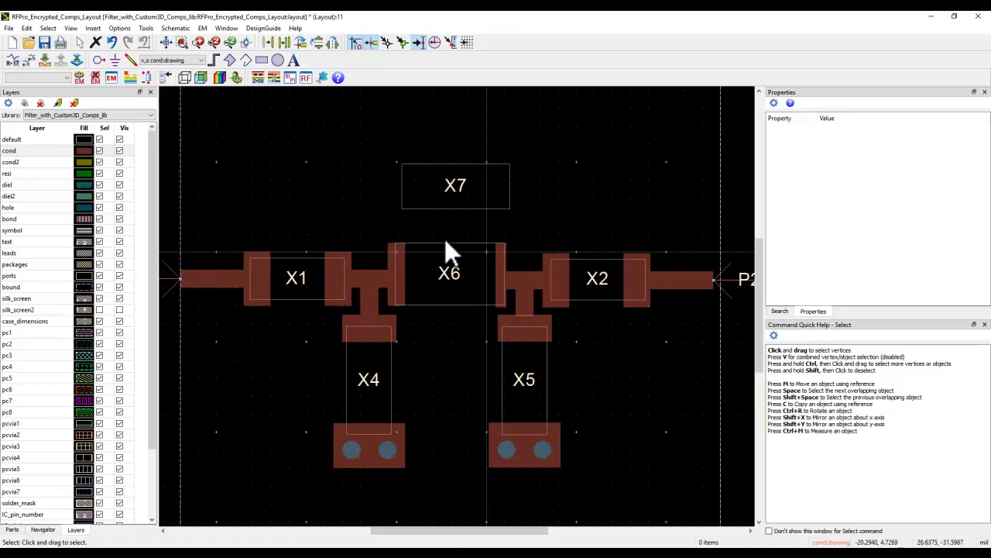
scroll(453, 337, down, 1)
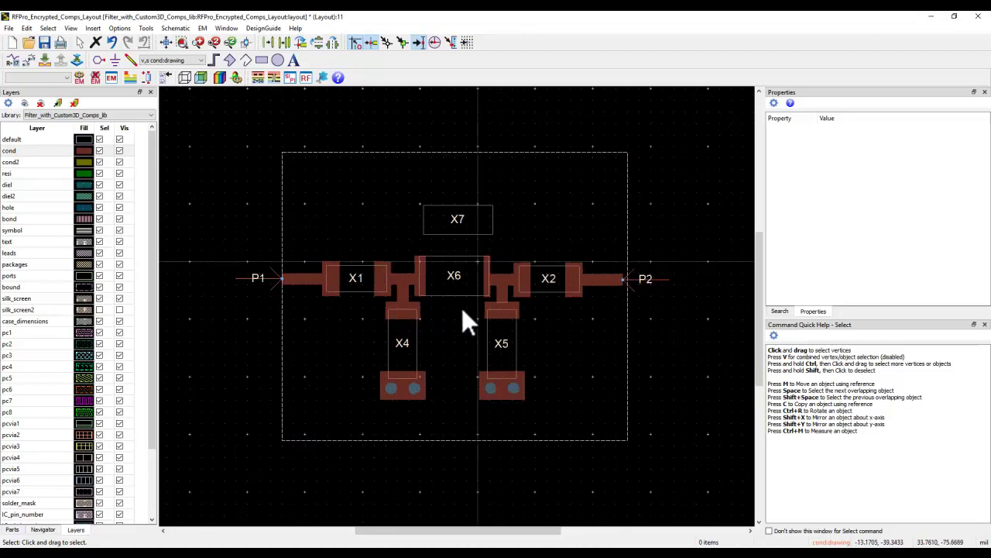
click(308, 78)
click(549, 306)
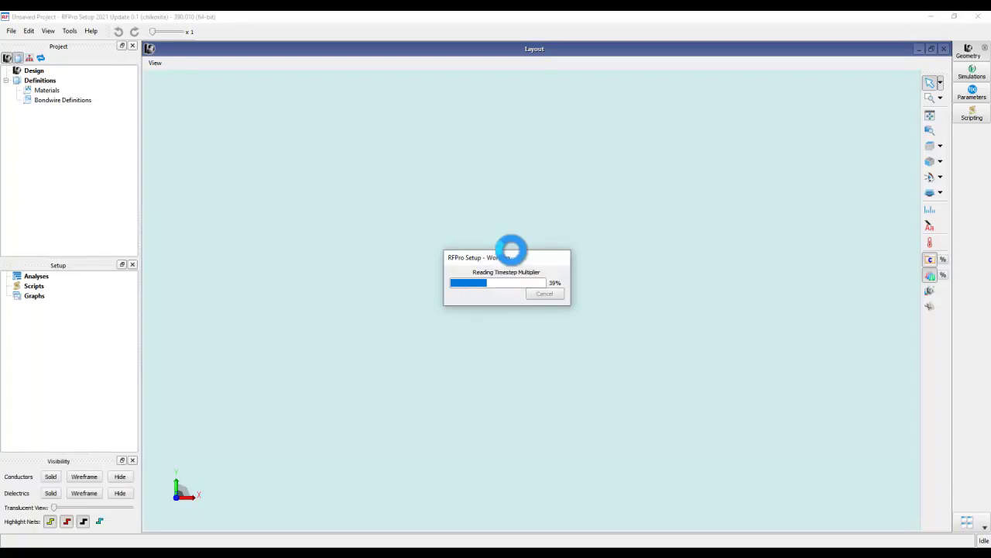
Step: Orbit the 3D filter, highlight all four encrypted components, and show the Full EM Analysis ports
drag(555, 383, 271, 393)
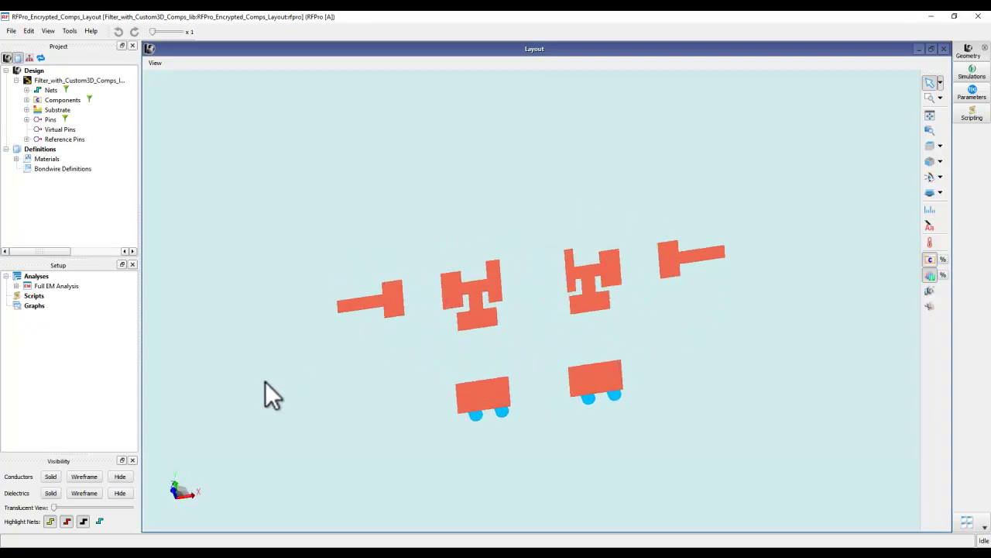
drag(620, 413, 682, 362)
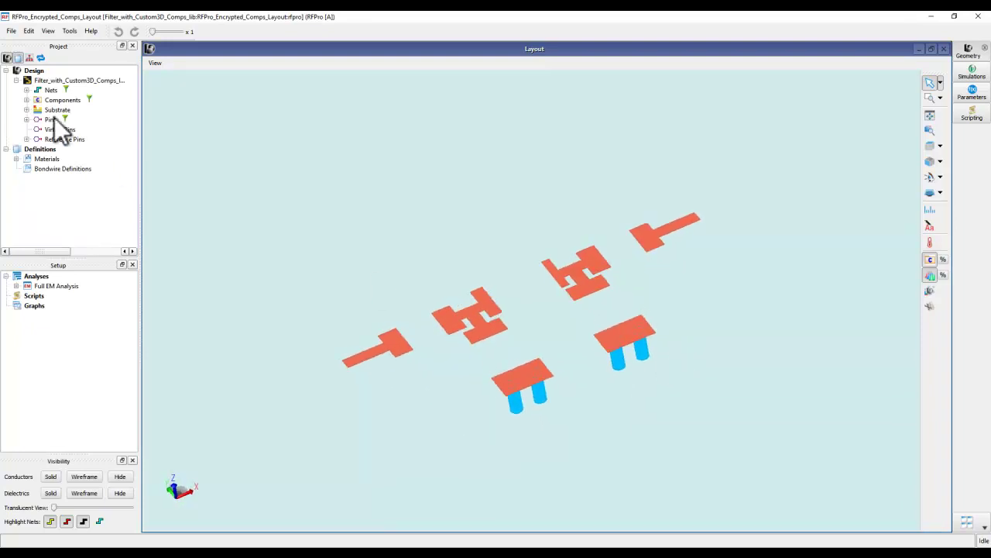
double_click(65, 100)
click(80, 112)
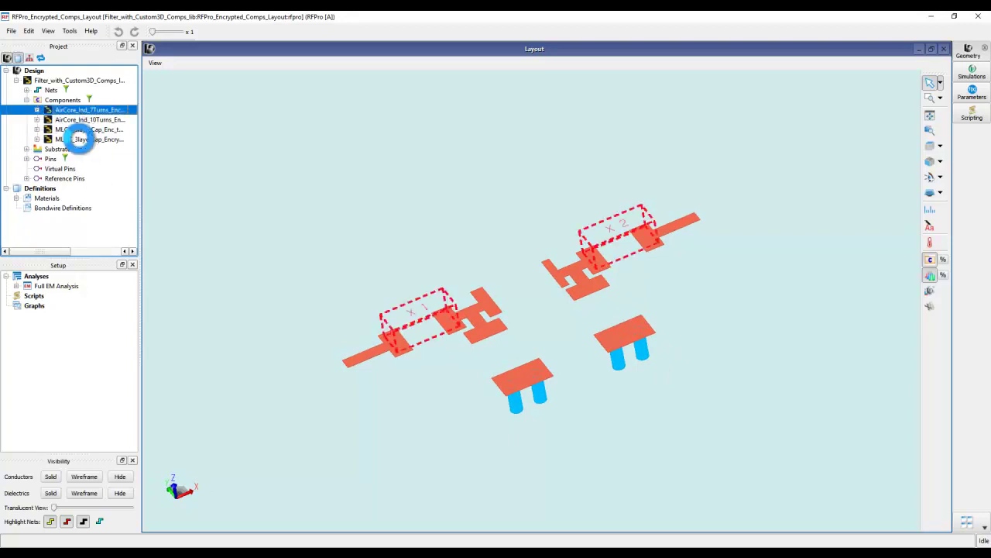
shift+click(80, 139)
drag(470, 333, 567, 364)
click(17, 286)
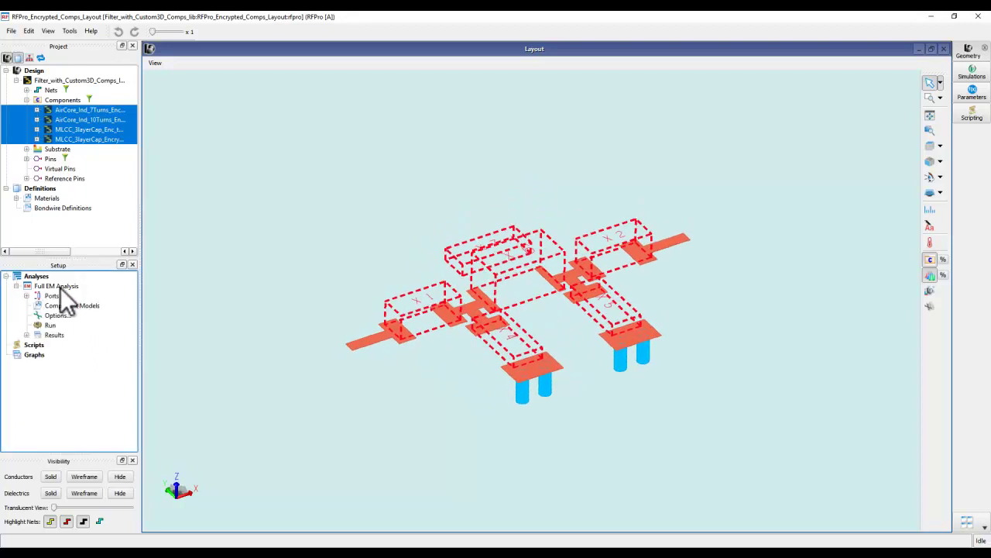
click(51, 297)
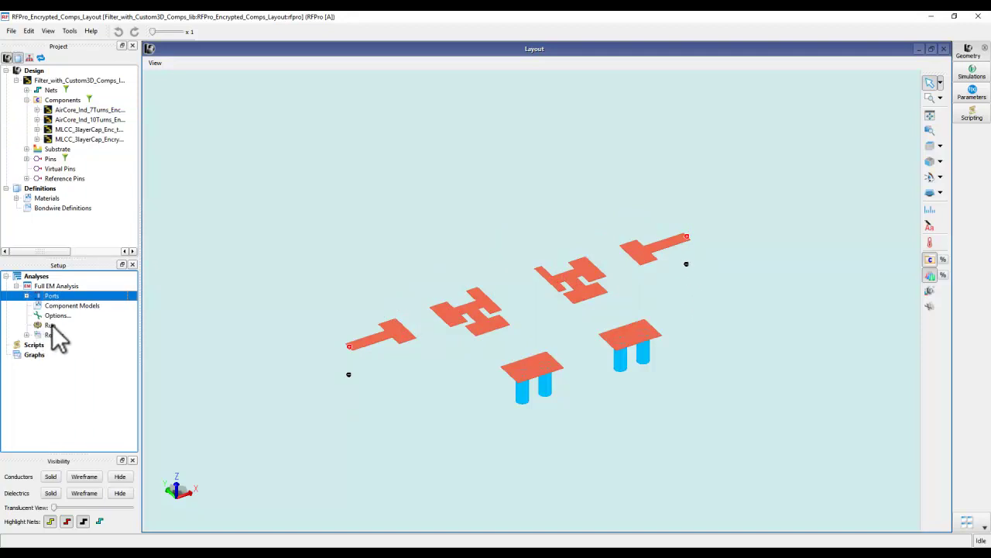
Step: Show the completed Full EM Analysis S-parameter results and plot the (1,2) transmission term
click(972, 72)
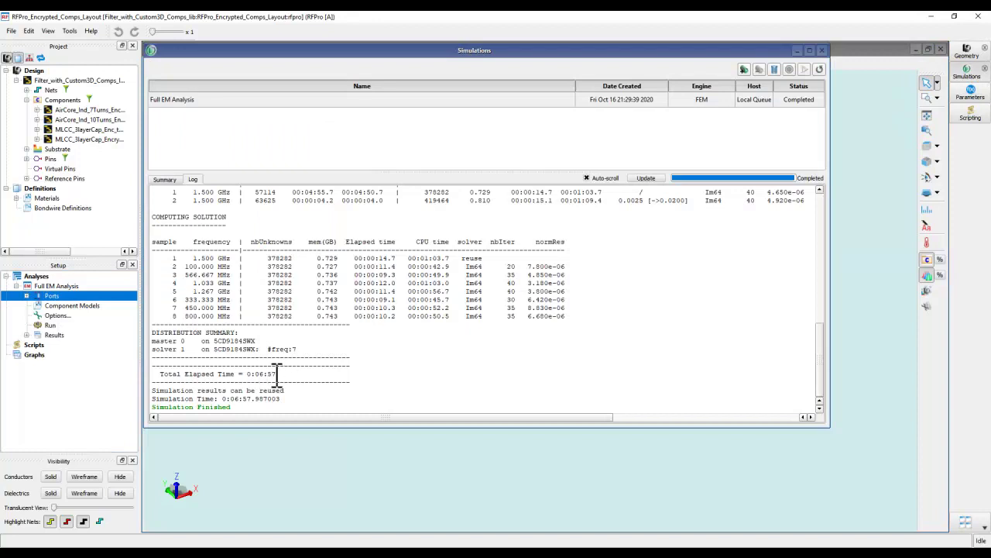
right_click(53, 282)
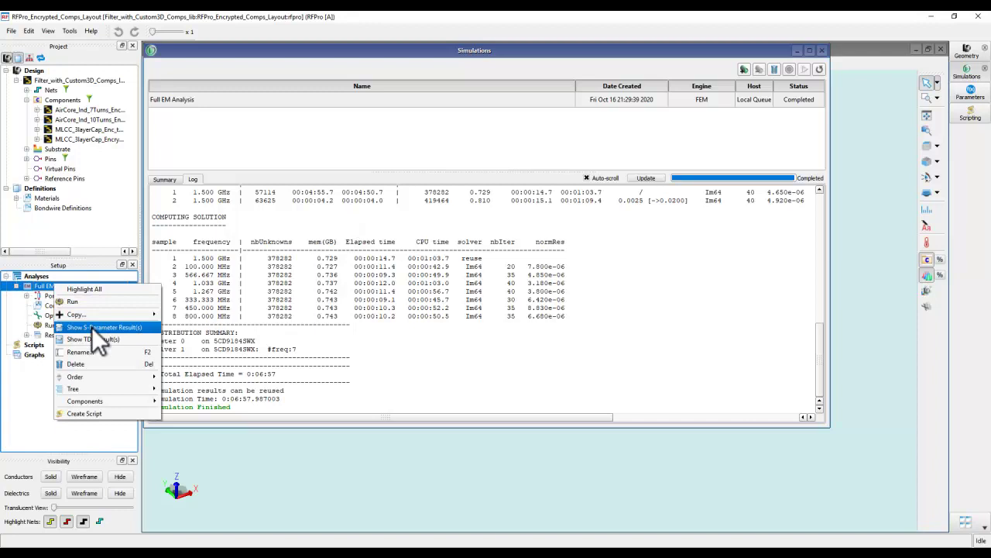
click(92, 326)
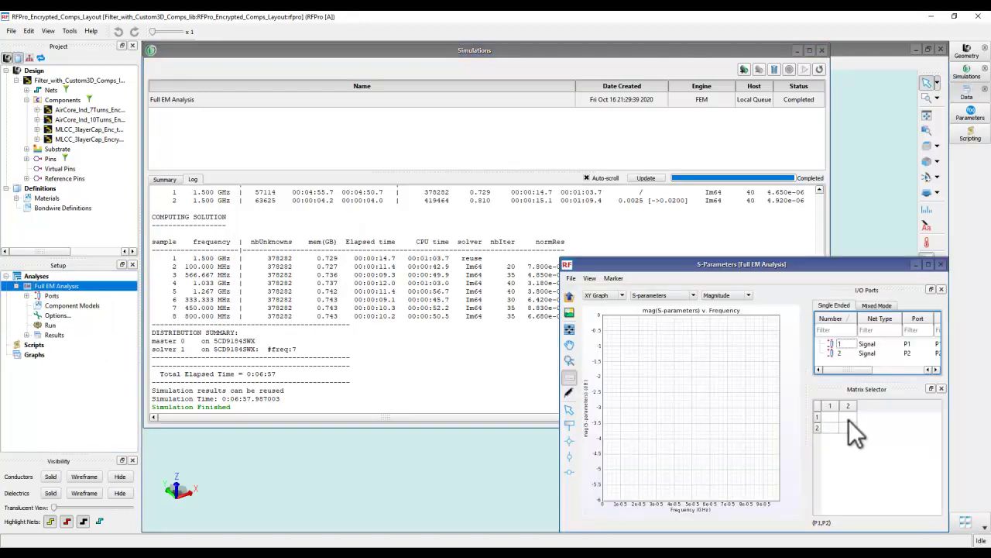
click(849, 420)
Step: Maximize the S-parameter plot, showing roll-off to about −40 dB, and expand the analysis results
double_click(710, 263)
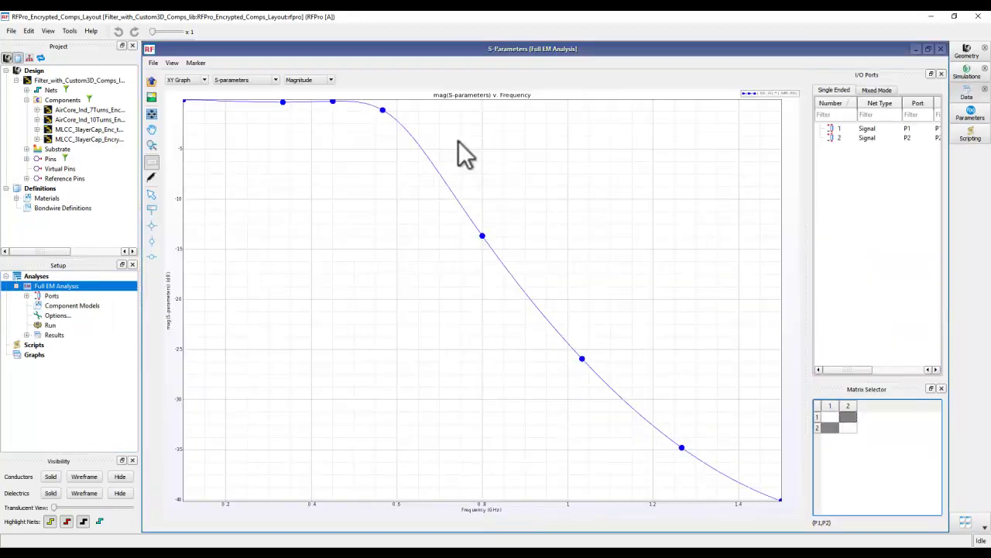
double_click(36, 336)
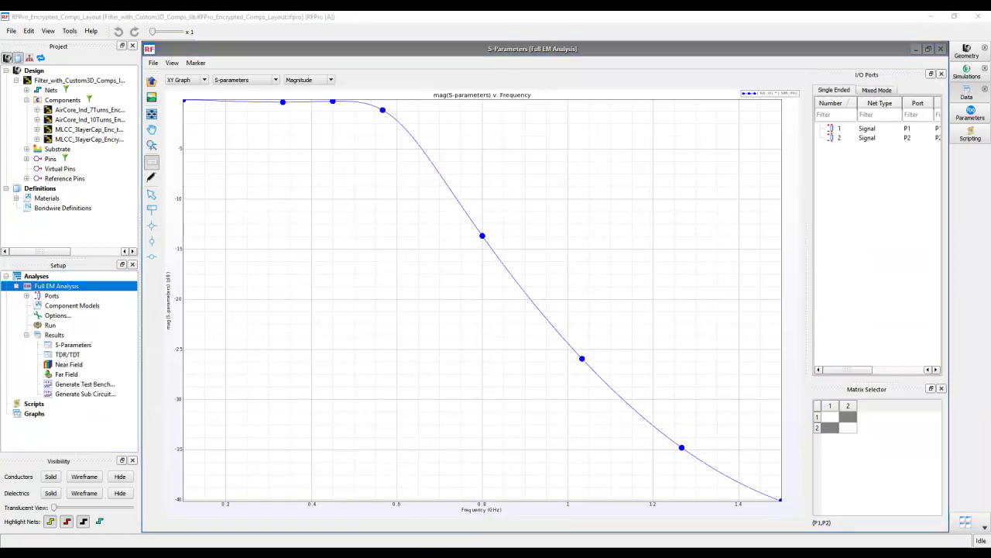
click(411, 512)
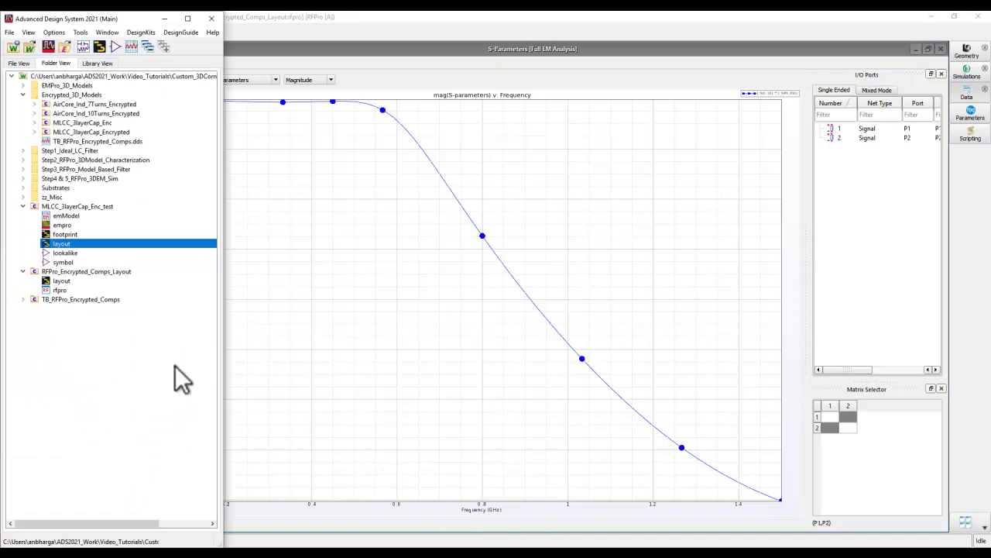
Step: Open the TB_RFPro_Encrypted_Comps testbench schematic and run its S-parameter simulation
double_click(64, 299)
double_click(67, 310)
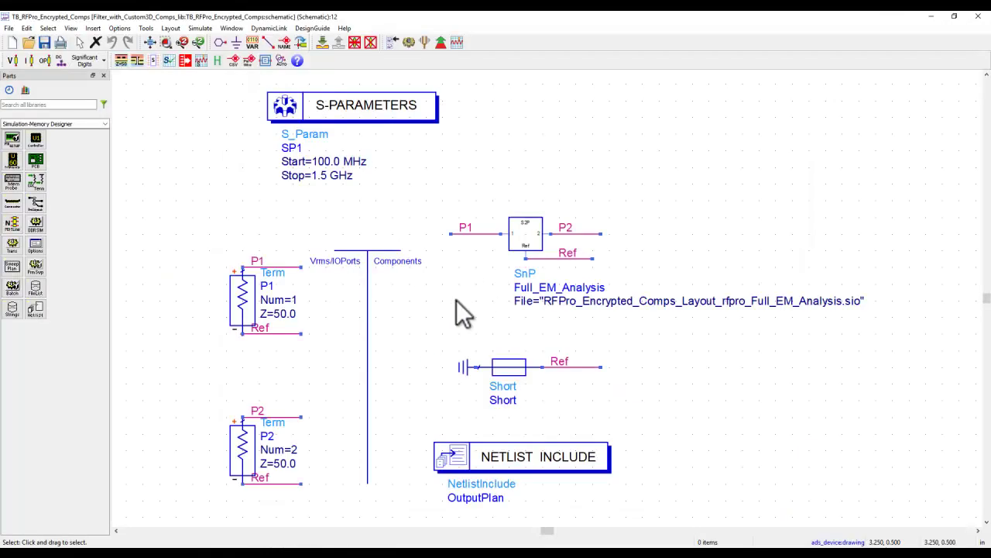
click(408, 43)
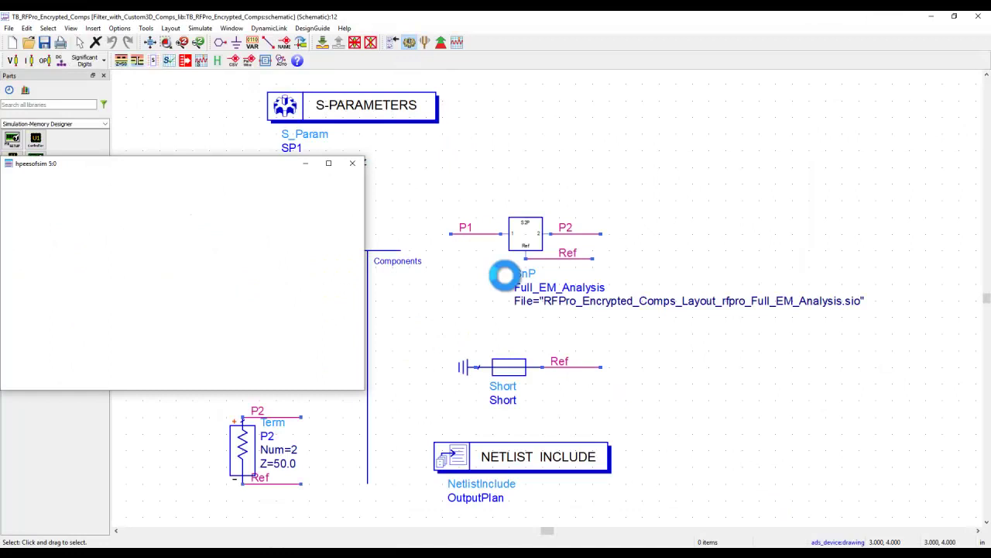